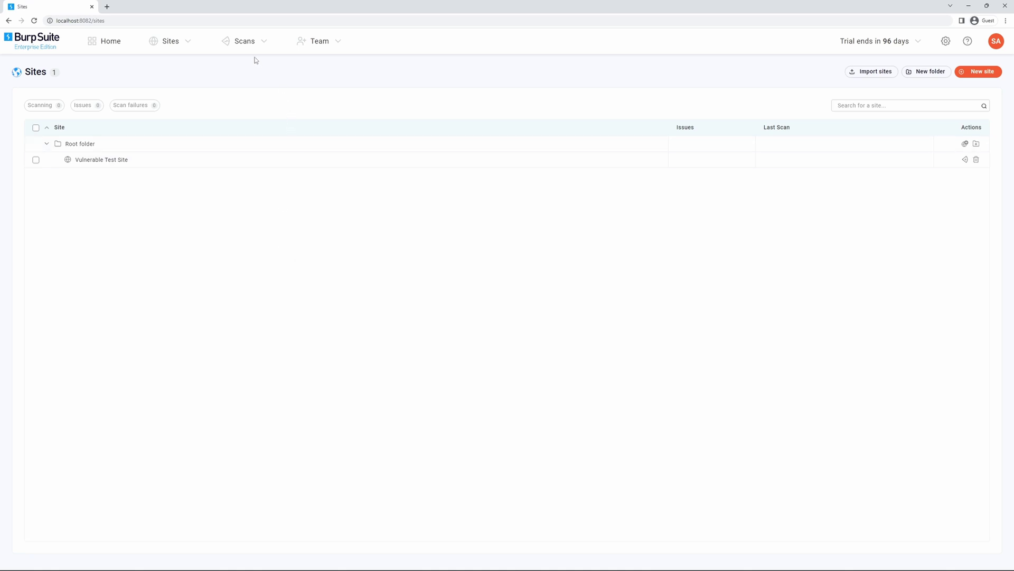
# Go from the Scans page to the New scan form
pyautogui.click(245, 42)
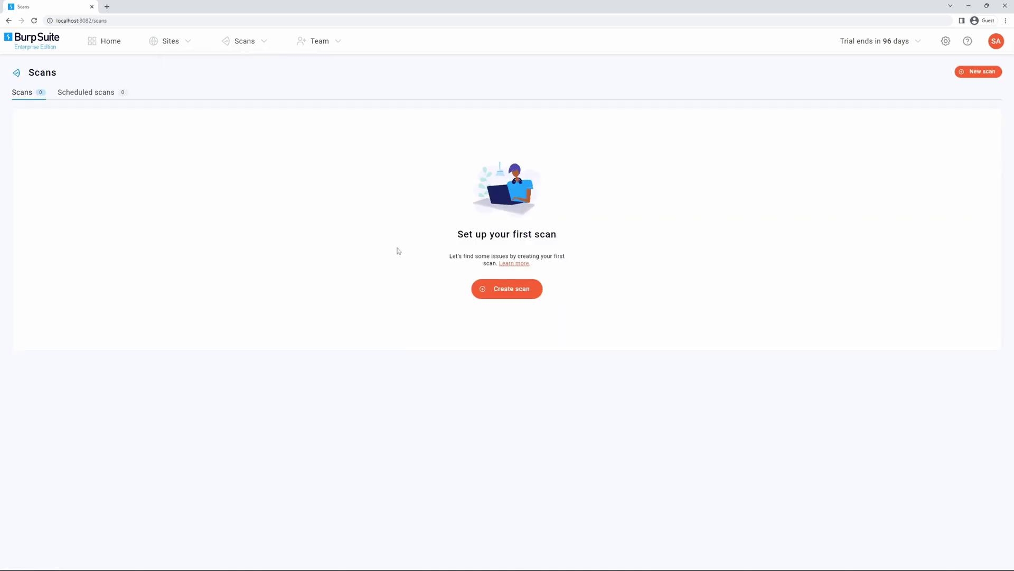
pyautogui.click(979, 71)
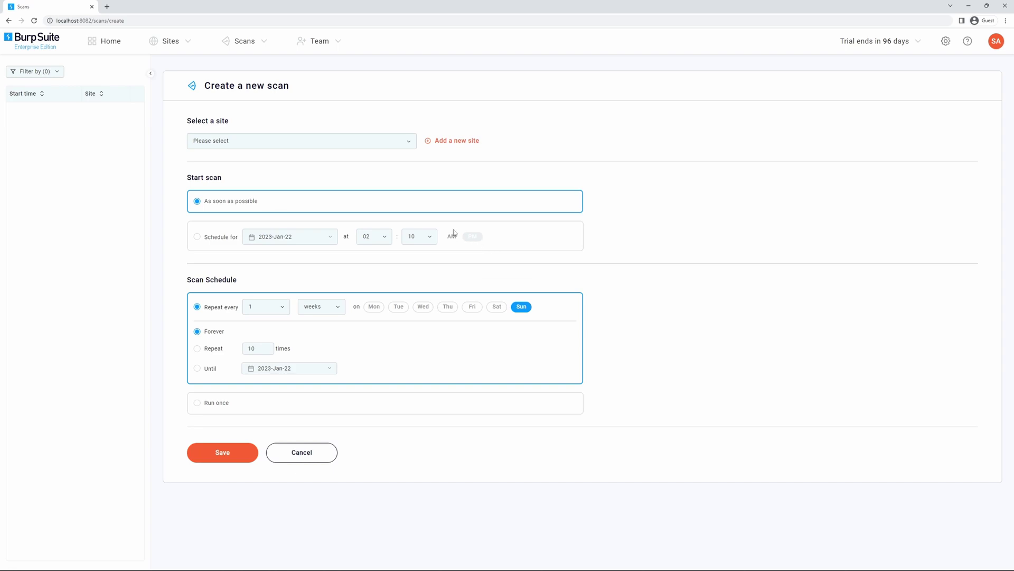
# Choose Vulnerable Test Site as the site to scan
pyautogui.click(308, 145)
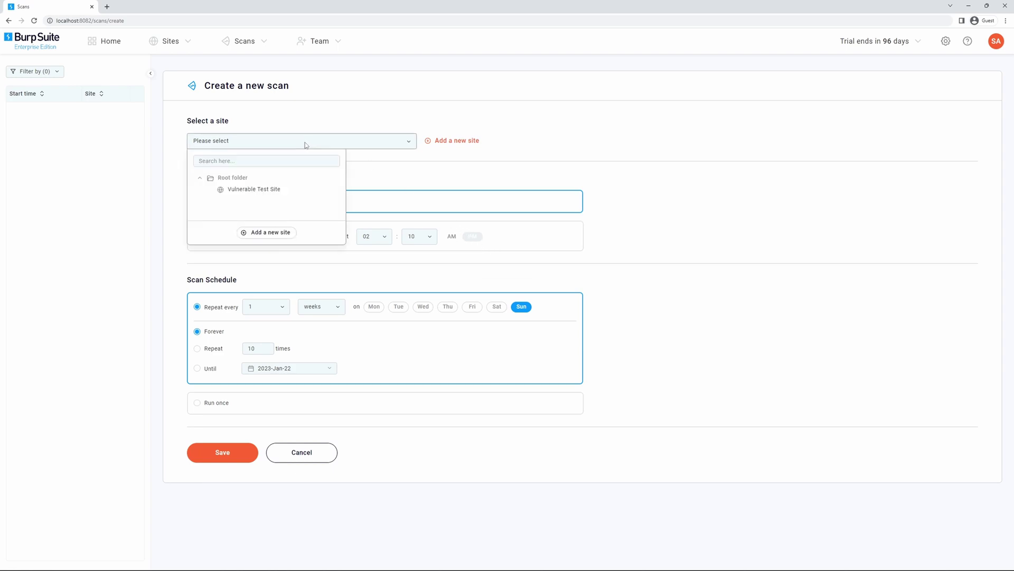
pyautogui.click(269, 190)
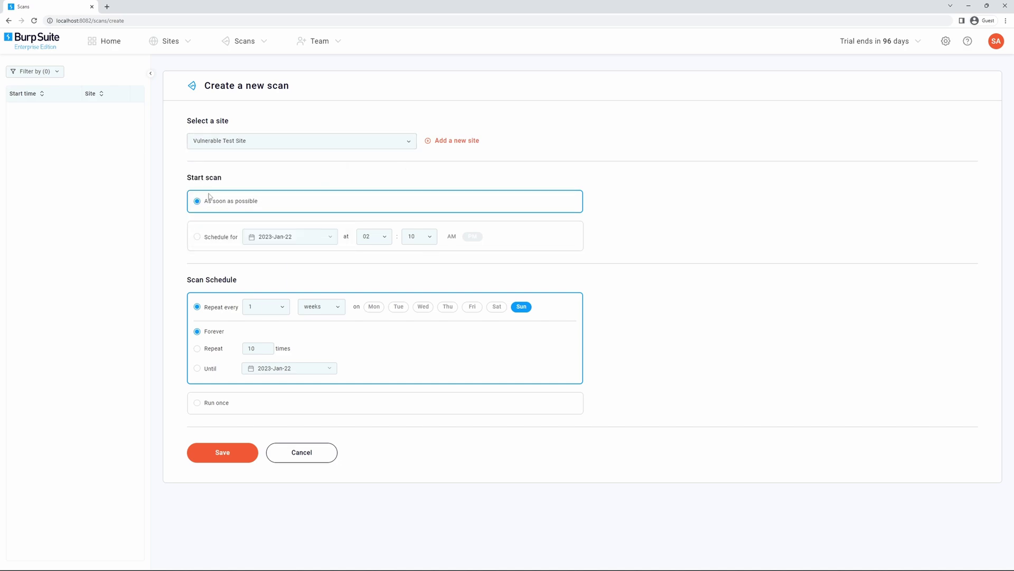
# Schedule the scan for 22 Jan 2023 at 2:10 PM
pyautogui.click(199, 238)
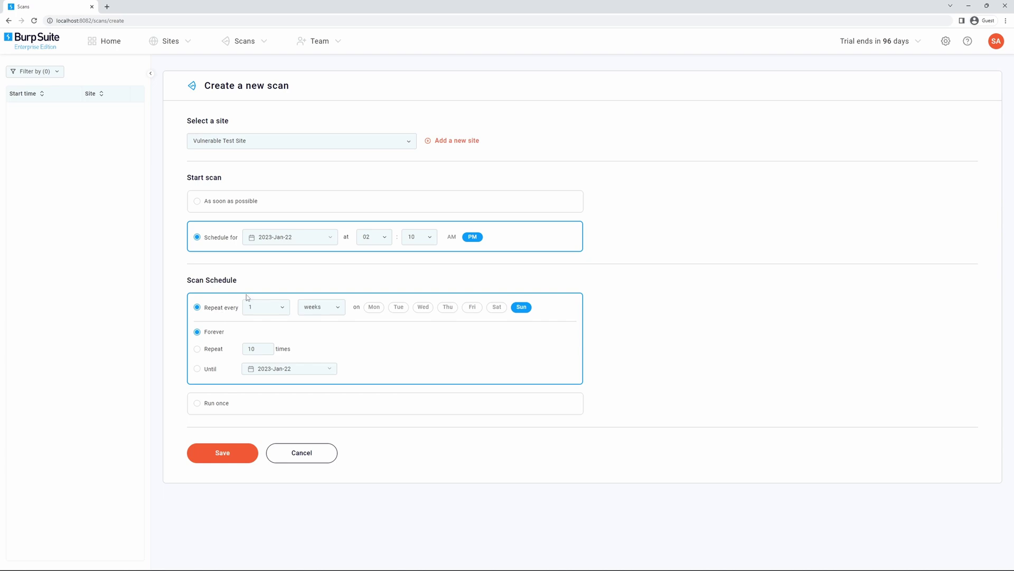
# Start the scan as soon as possible, run it once, and enable verbose logging
pyautogui.click(197, 203)
pyautogui.click(197, 403)
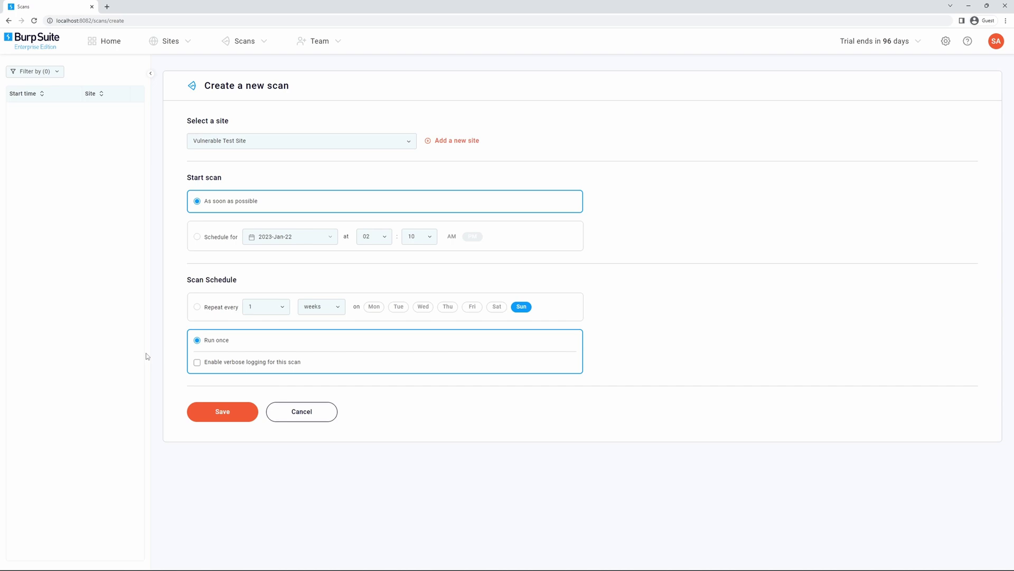
pyautogui.click(196, 362)
pyautogui.click(222, 412)
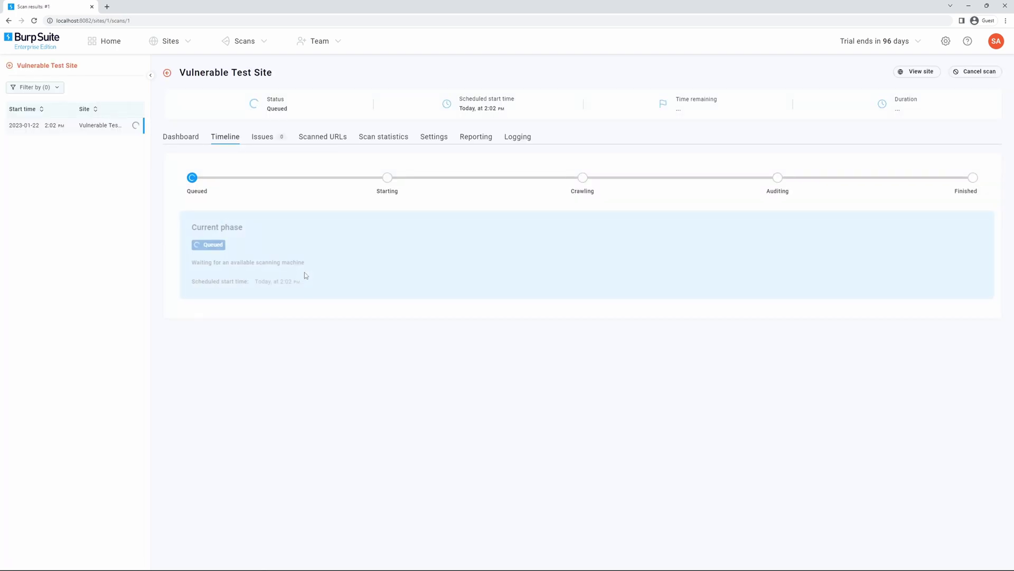